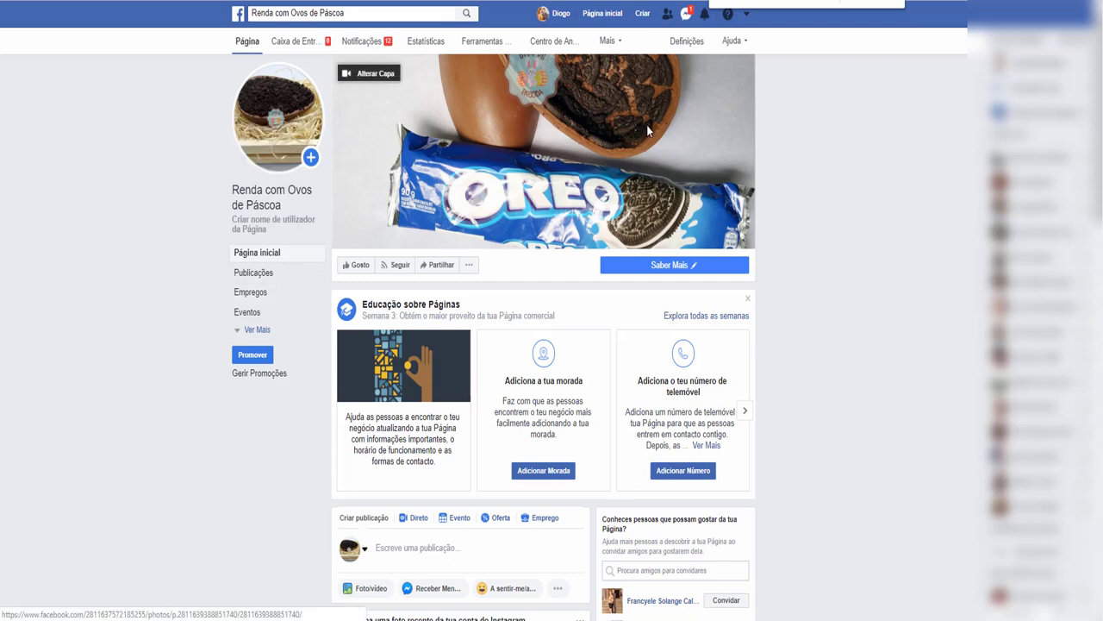
# - Look through the published posts on the Renda com Ovos de Páscoa Facebook page
pyautogui.scroll(-4, 813, 287)
pyautogui.scroll(-10, 812, 289)
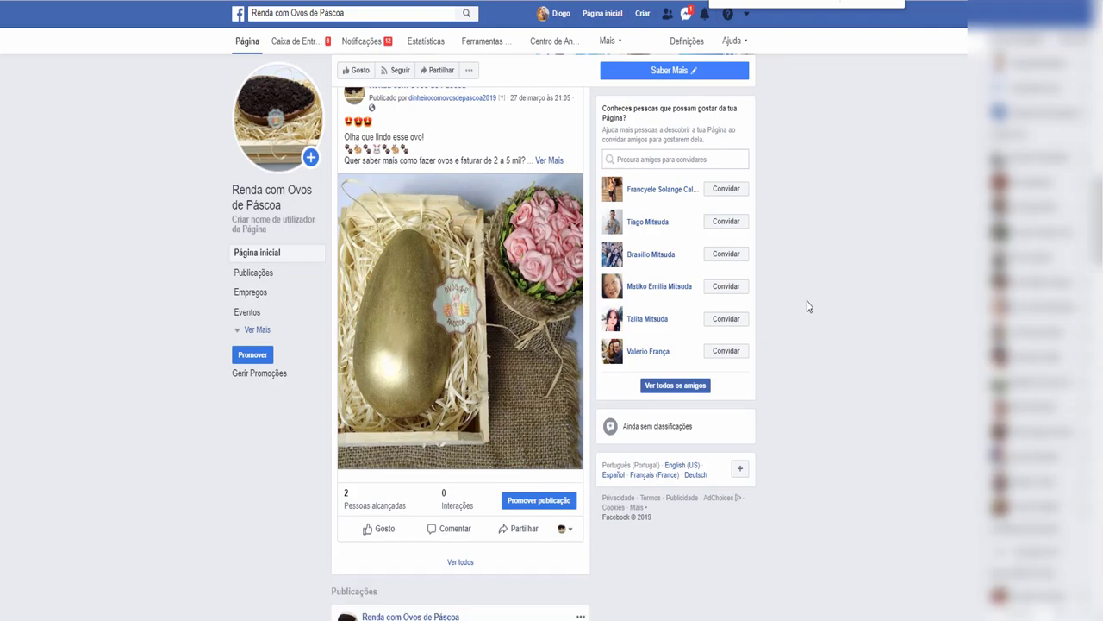
pyautogui.scroll(-5, 801, 320)
pyautogui.scroll(-7, 818, 334)
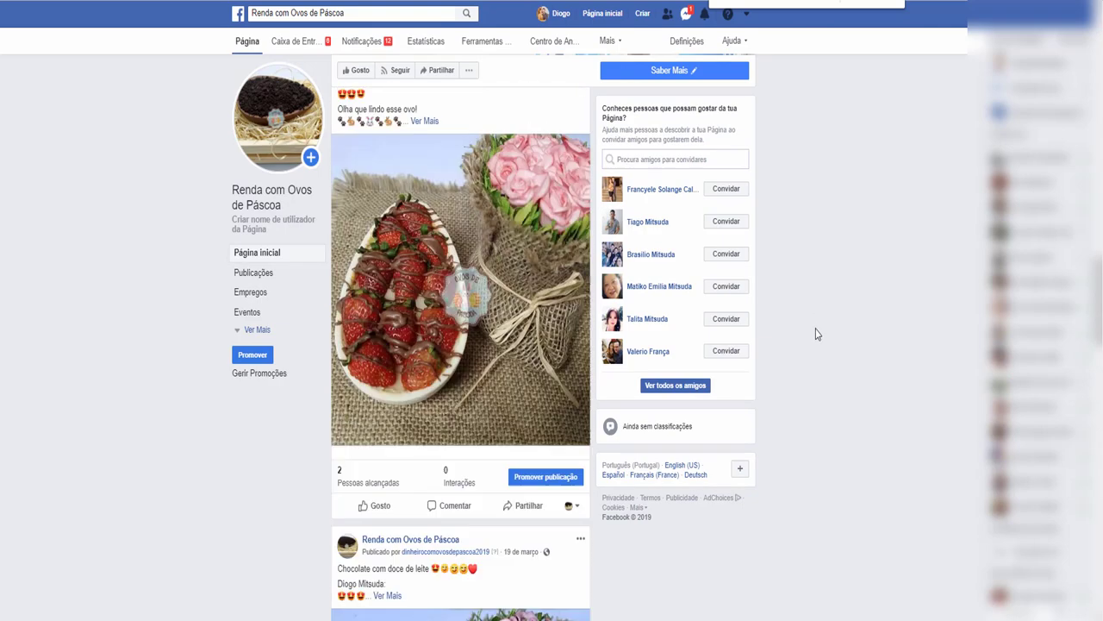
pyautogui.scroll(-10, 483, 267)
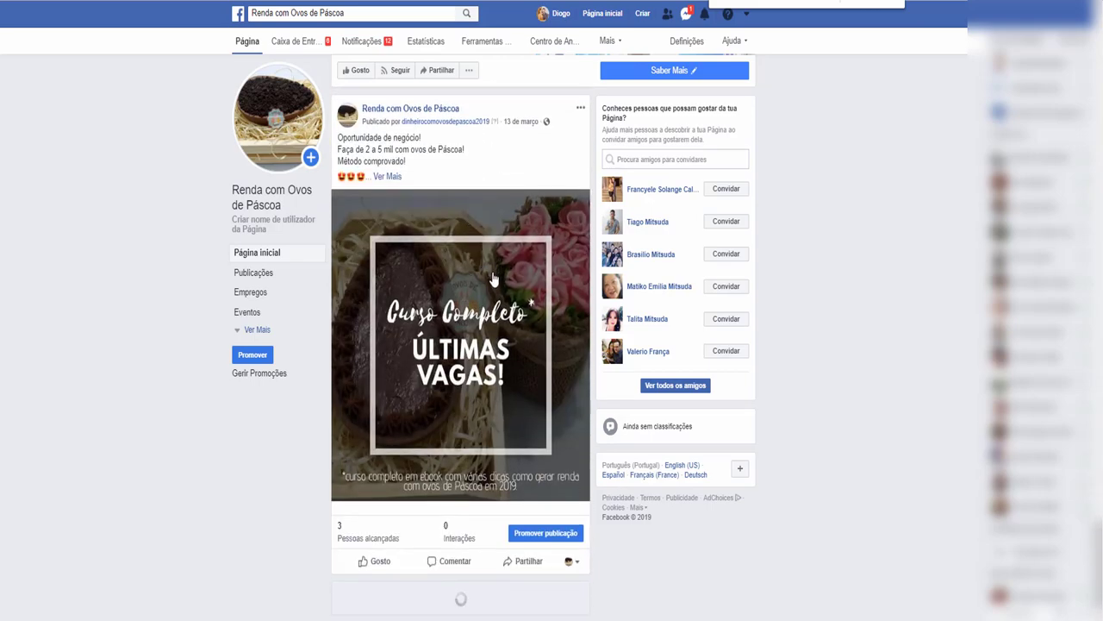
pyautogui.scroll(-10, 487, 274)
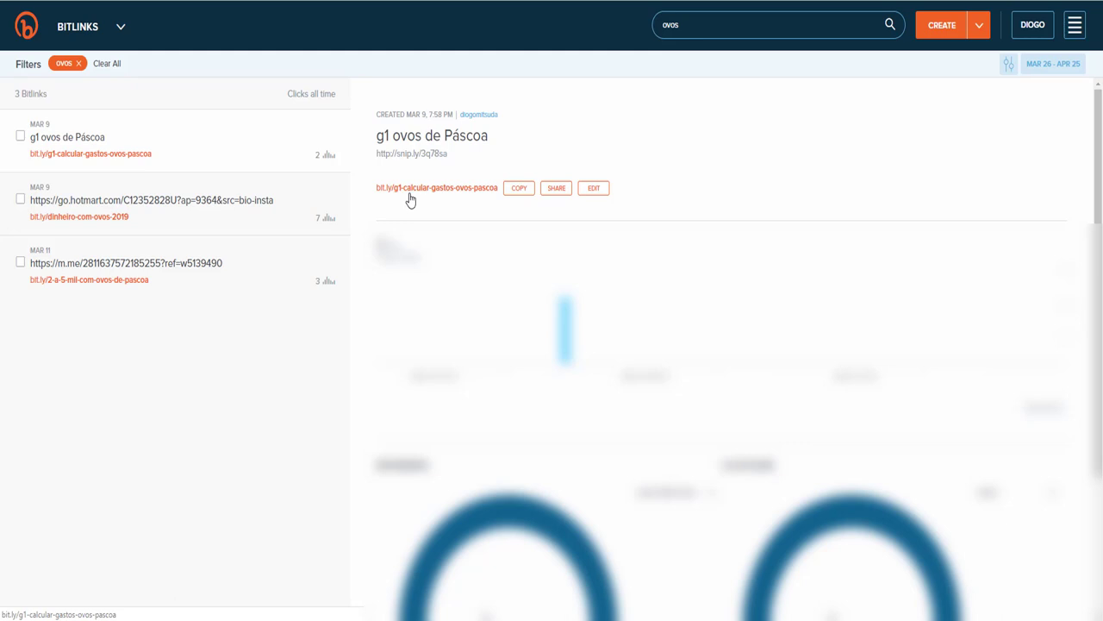
# - In Bitly, open the link that redirects to the m.me address and copy bit.ly/2-a-5-mil-com-ovos-de-pascoa
pyautogui.click(155, 230)
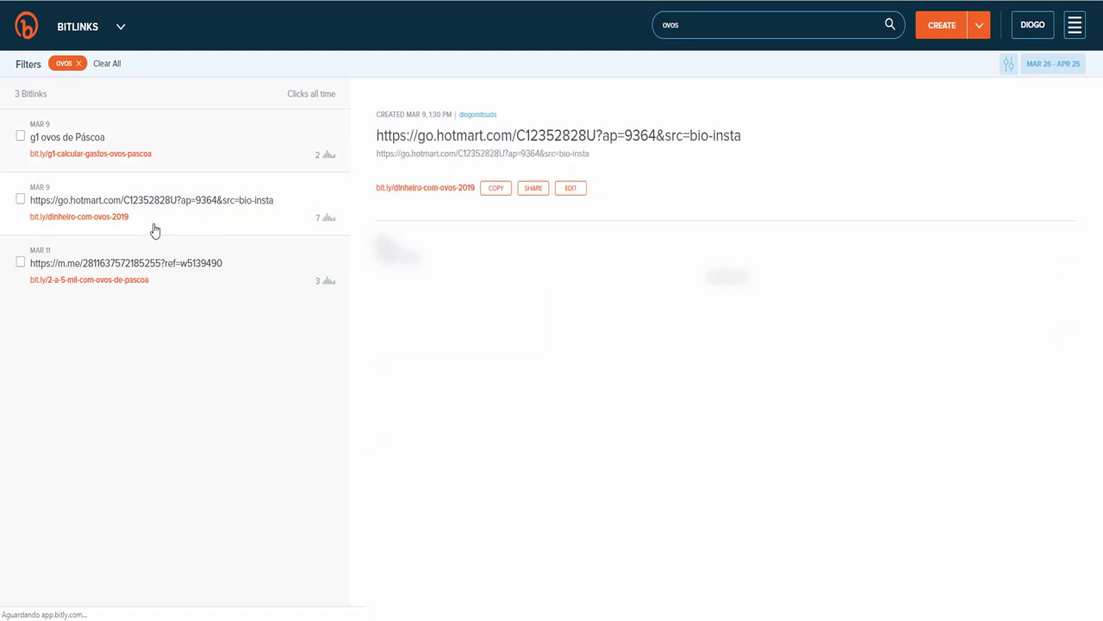
pyautogui.click(207, 269)
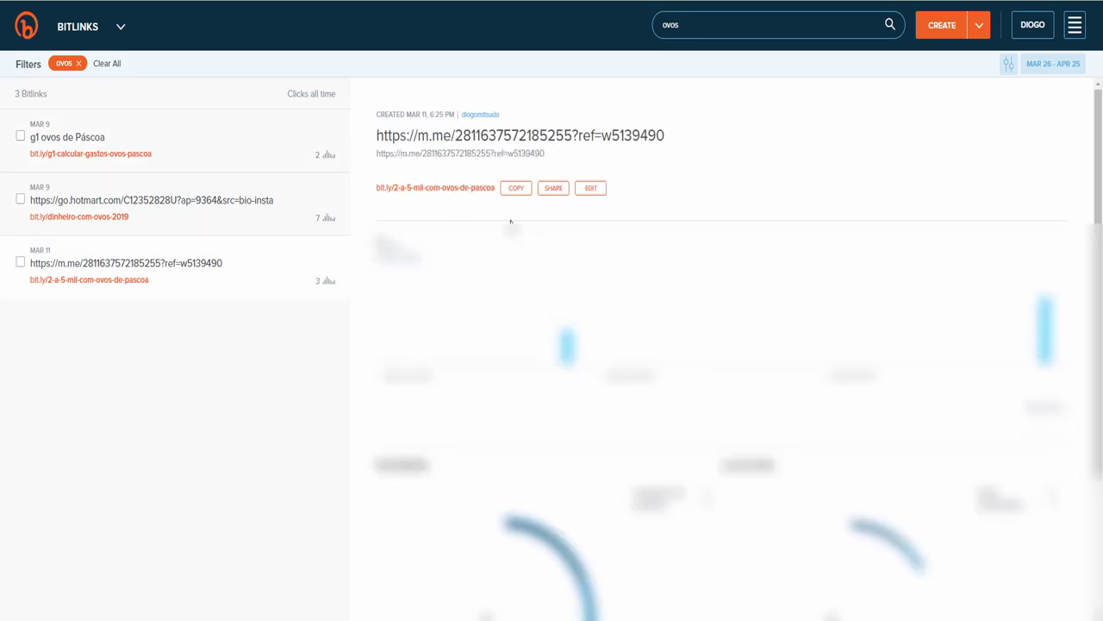
pyautogui.click(517, 189)
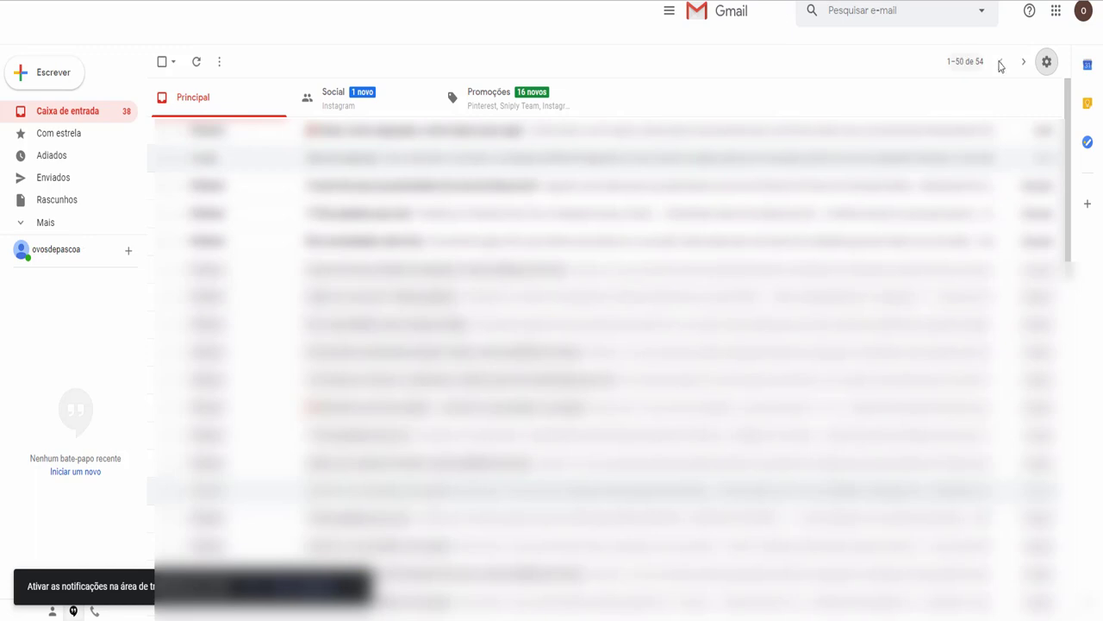
# - In Gmail, open the settings and turn on the vacation auto-reply (Resposta automática de férias ativada)
pyautogui.click(1046, 63)
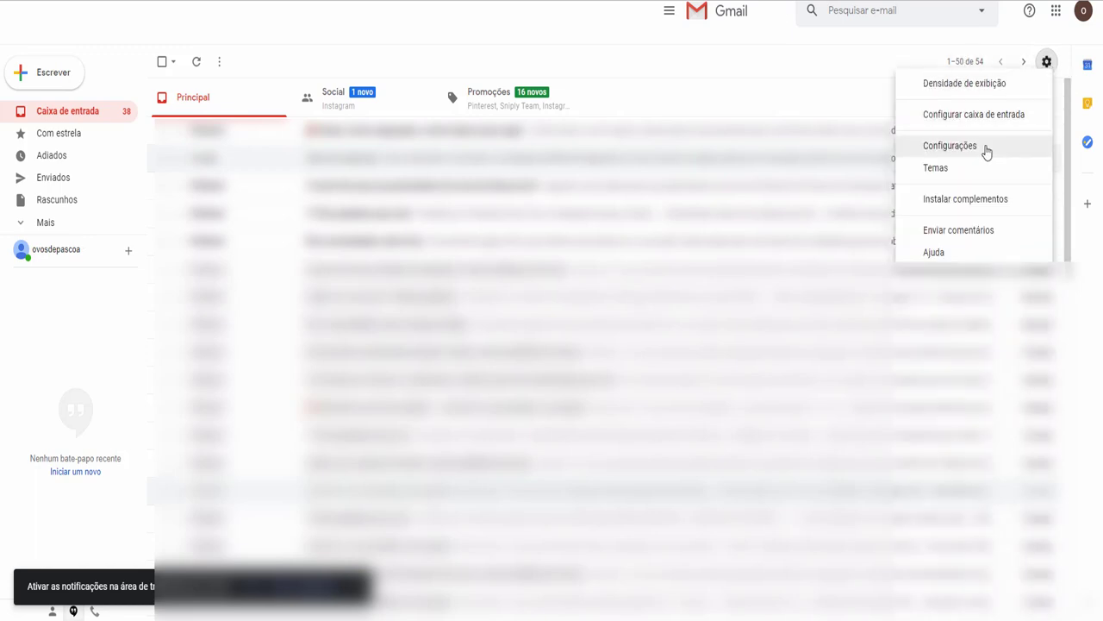
pyautogui.click(987, 152)
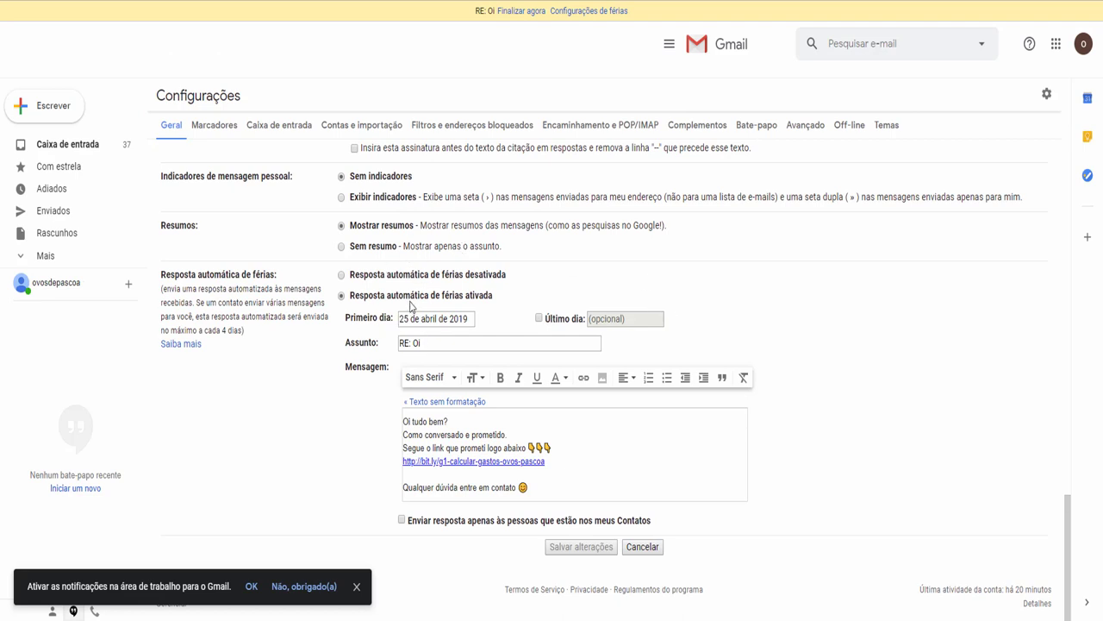
pyautogui.click(342, 276)
pyautogui.click(341, 296)
# - Examine the auto-reply's subject line and the text and link in its message
pyautogui.click(430, 343)
pyautogui.moveTo(424, 343); pyautogui.dragTo(379, 344)
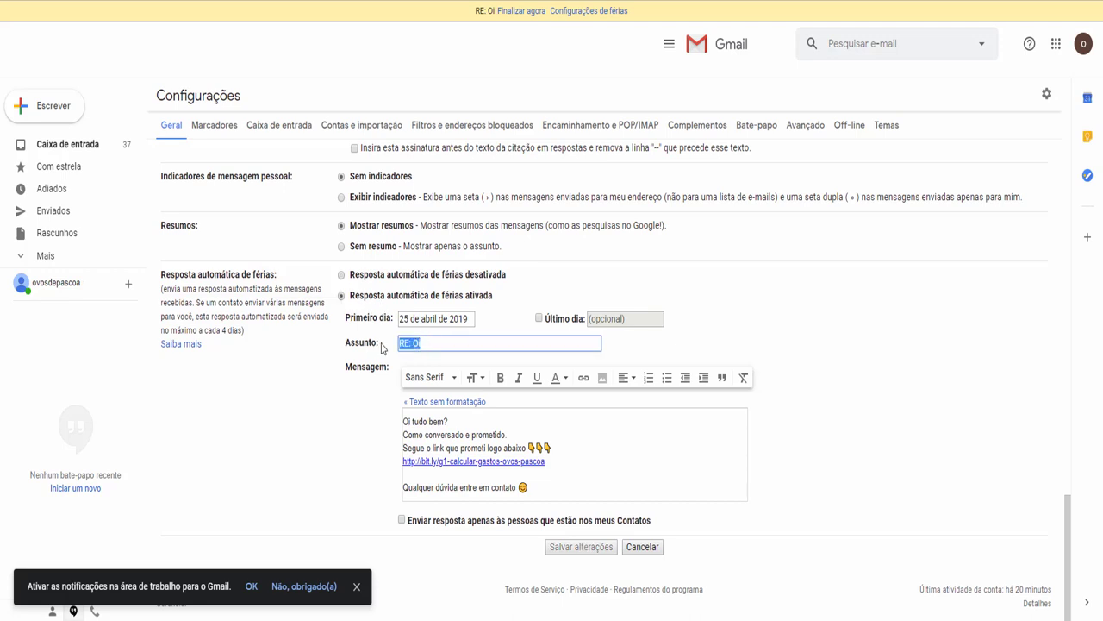
pyautogui.click(408, 344)
pyautogui.click(471, 336)
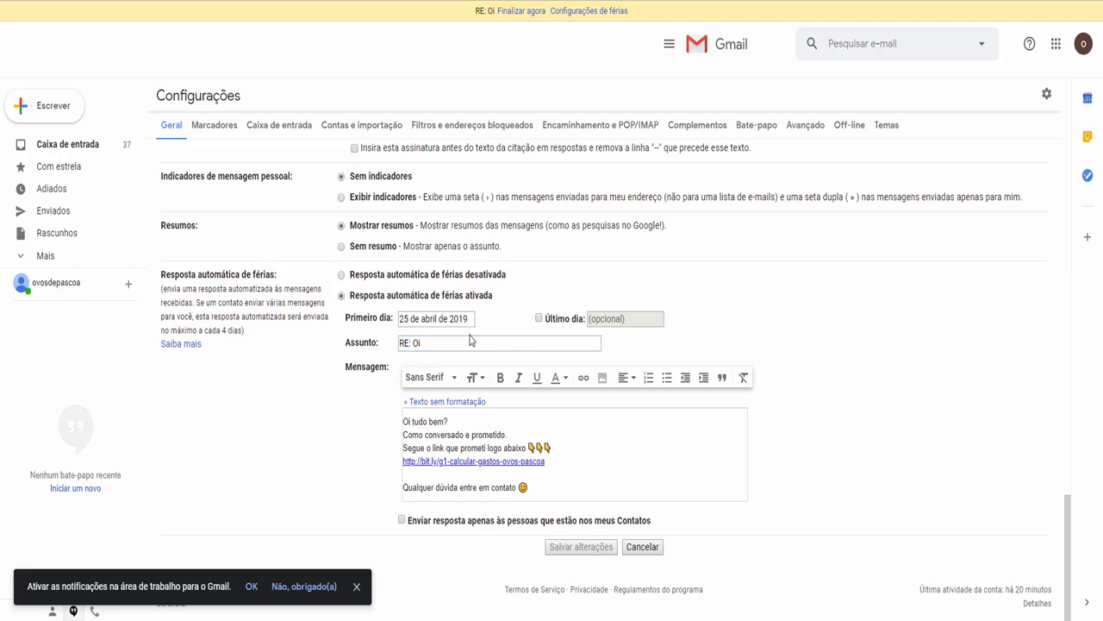
pyautogui.click(427, 343)
pyautogui.moveTo(423, 343)
pyautogui.mouseDown()
pyautogui.moveTo(393, 346)
pyautogui.moveTo(412, 343)
pyautogui.mouseUp()
pyautogui.click(422, 344)
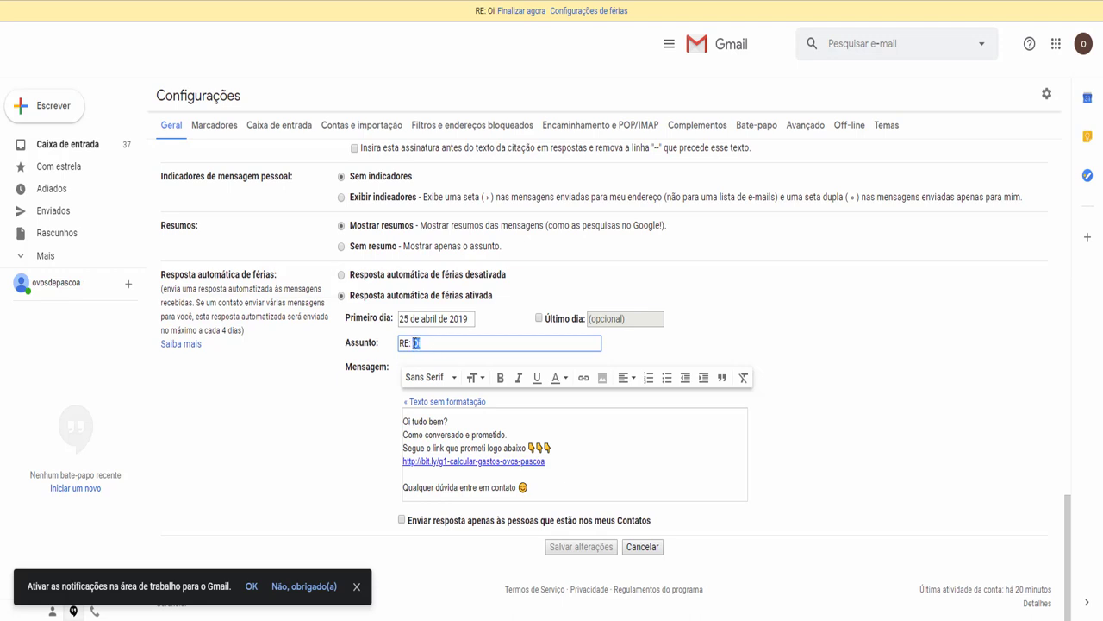
pyautogui.click(466, 420)
pyautogui.moveTo(466, 421); pyautogui.dragTo(404, 463)
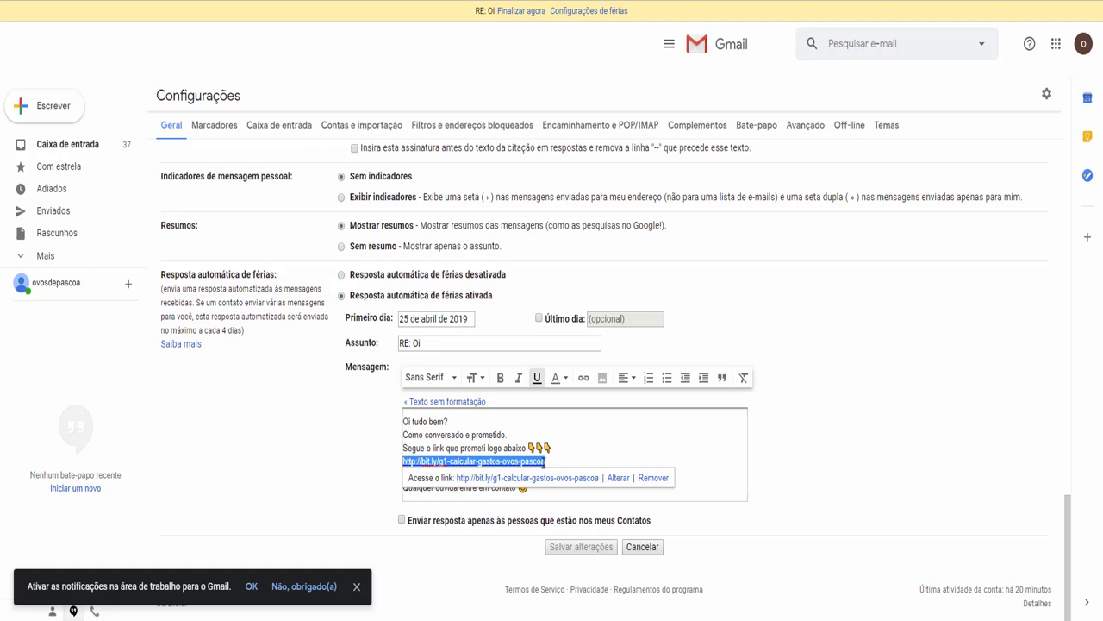
pyautogui.click(746, 420)
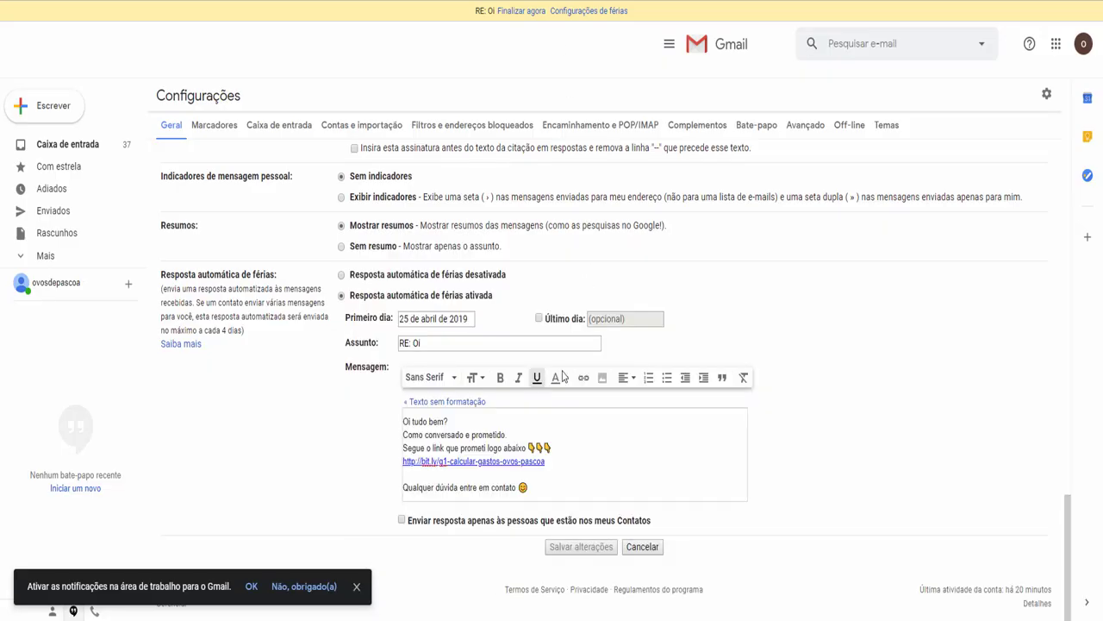
pyautogui.moveTo(551, 463); pyautogui.dragTo(402, 462)
pyautogui.hotkey('ctrl', 'v')
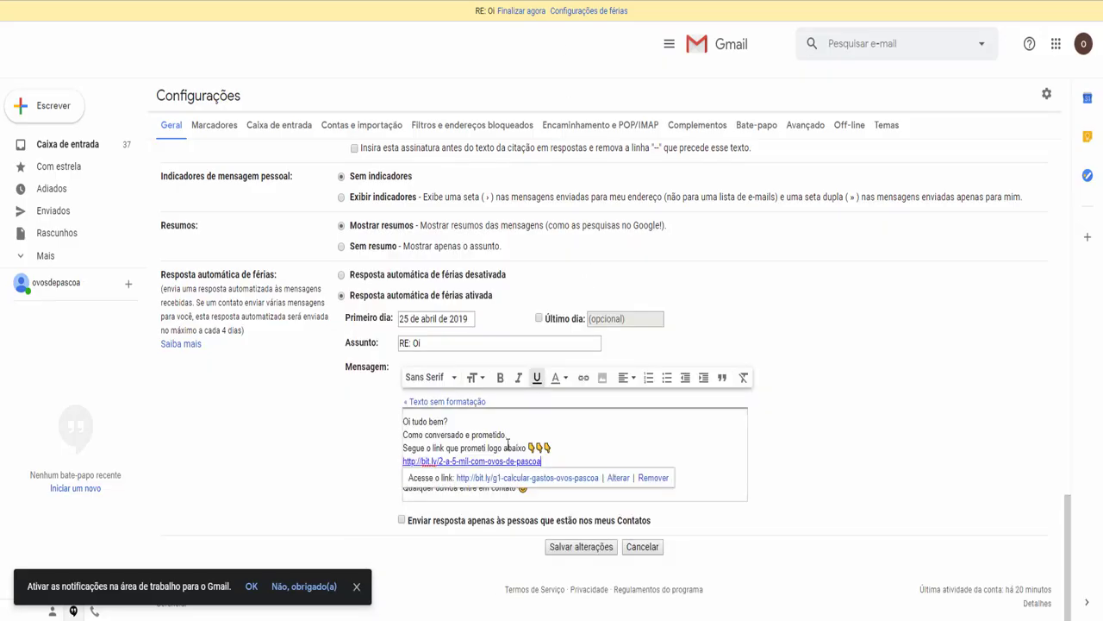
pyautogui.click(653, 478)
pyautogui.moveTo(552, 464); pyautogui.dragTo(402, 463)
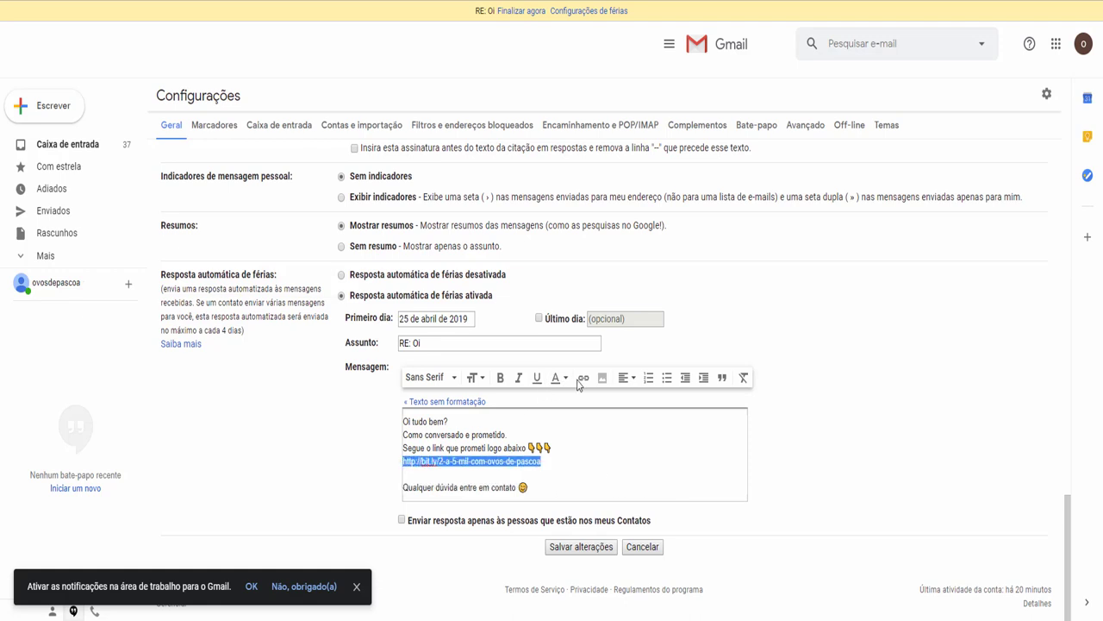
pyautogui.click(583, 379)
pyautogui.click(570, 447)
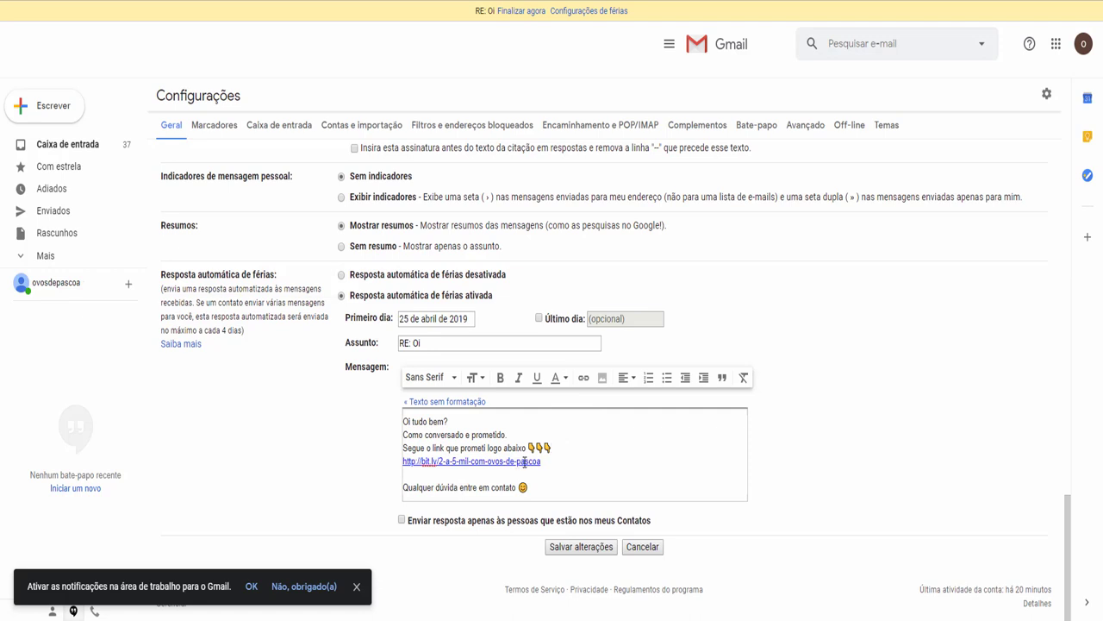
# - Review the auto-reply message's closing line and the pointing-hand emojis above the link
pyautogui.moveTo(430, 487); pyautogui.dragTo(533, 488)
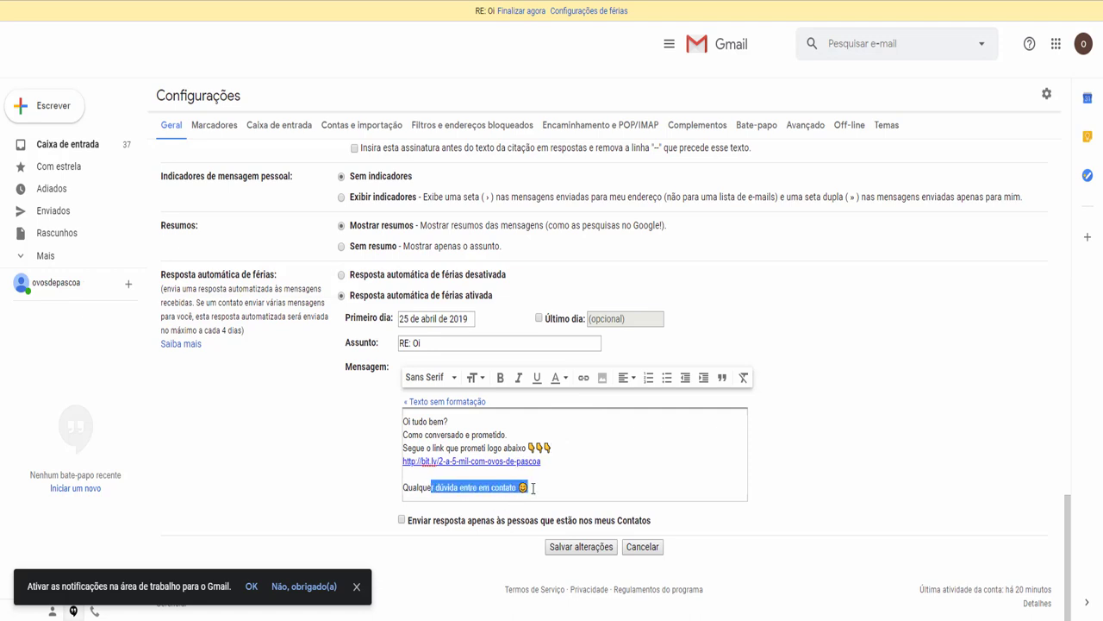
pyautogui.click(533, 488)
pyautogui.moveTo(561, 450); pyautogui.dragTo(529, 449)
pyautogui.click(528, 488)
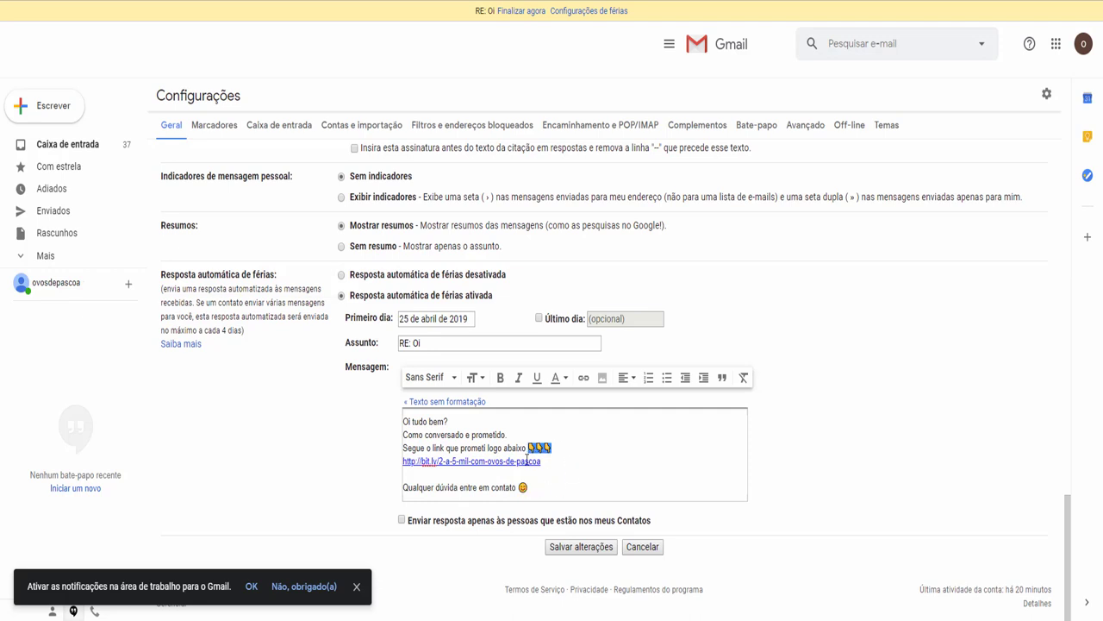
pyautogui.click(554, 448)
pyautogui.click(495, 461)
pyautogui.click(503, 480)
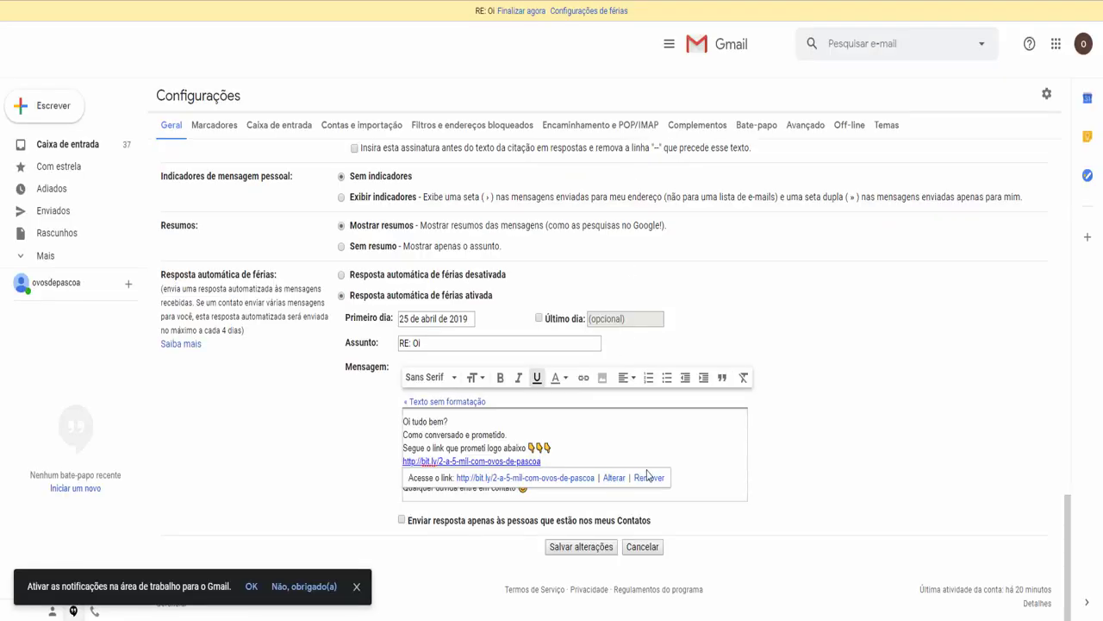
pyautogui.click(642, 476)
pyautogui.hotkey('ctrl', 'v')
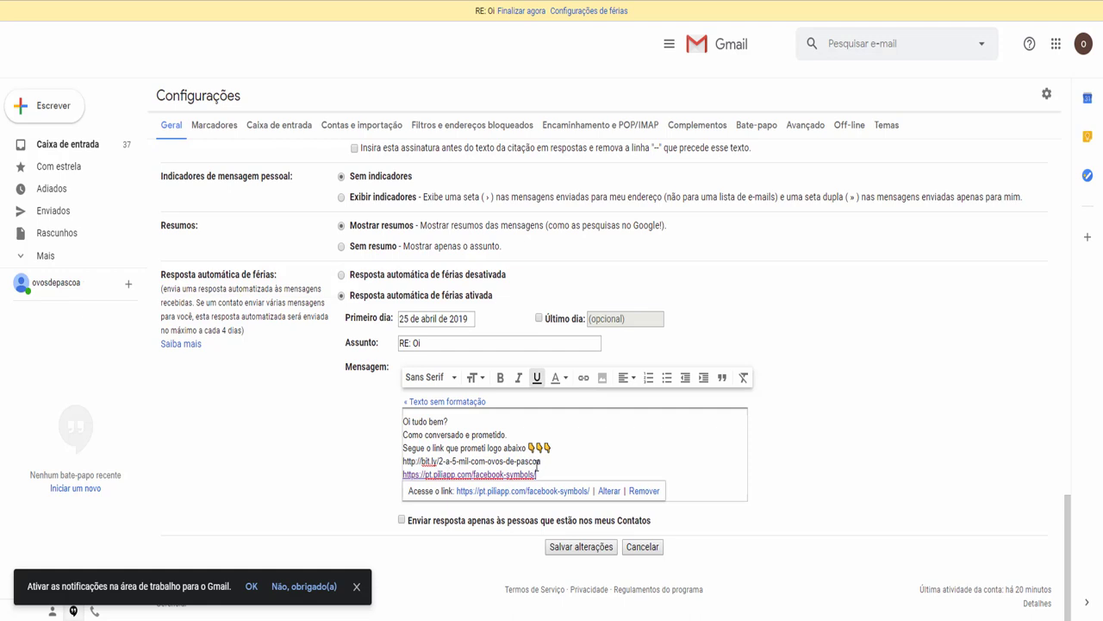
pyautogui.press('Return')
pyautogui.hotkey('ctrl', 'v')
# - Turn the bit.ly address back into a hyperlink and delete the piliapp.com address below it
pyautogui.moveTo(540, 462); pyautogui.dragTo(402, 465)
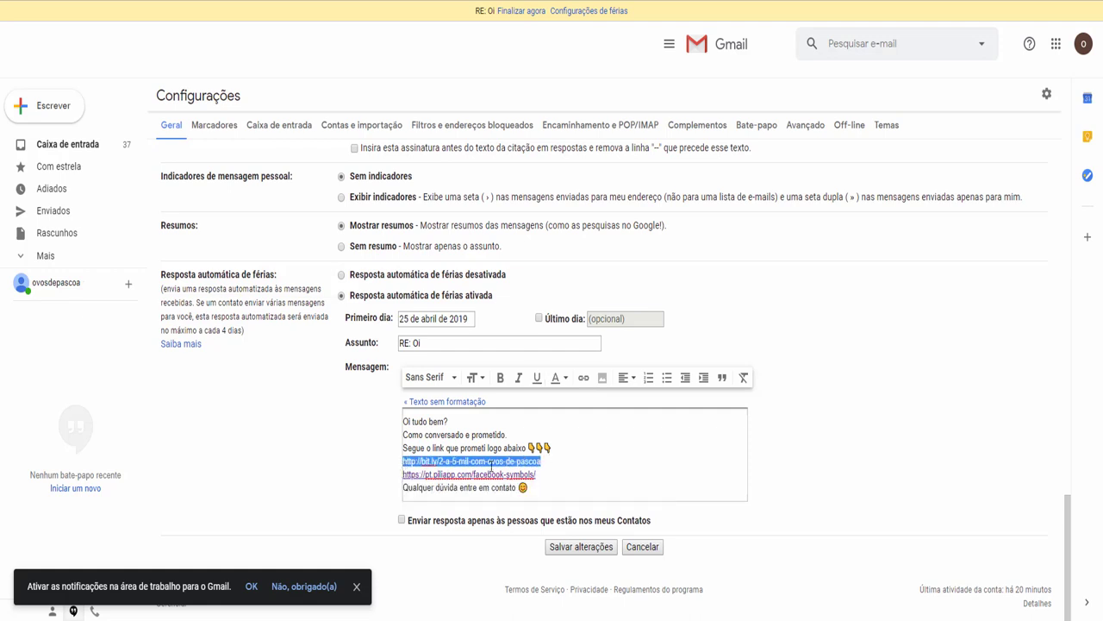
pyautogui.click(582, 377)
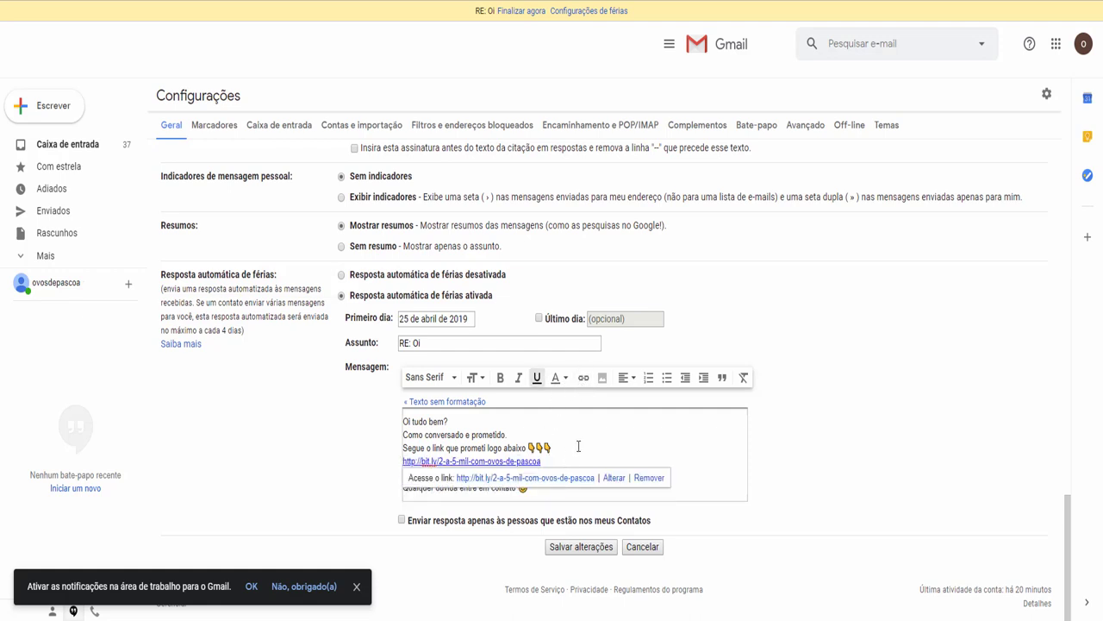
pyautogui.click(579, 445)
pyautogui.moveTo(550, 480); pyautogui.dragTo(404, 480)
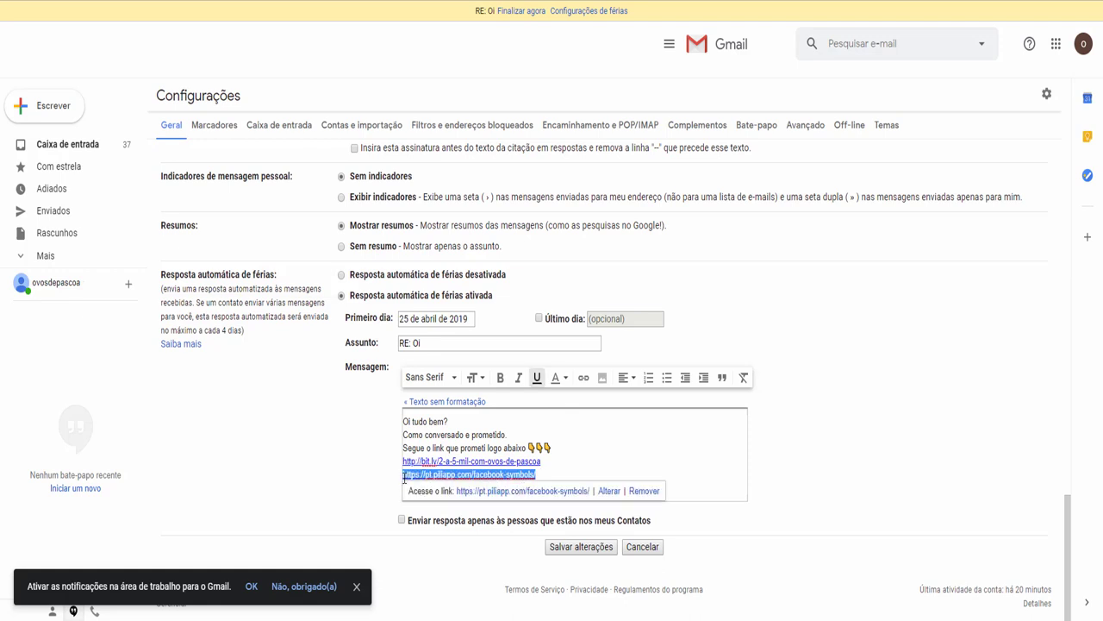
pyautogui.press('BackSpace')
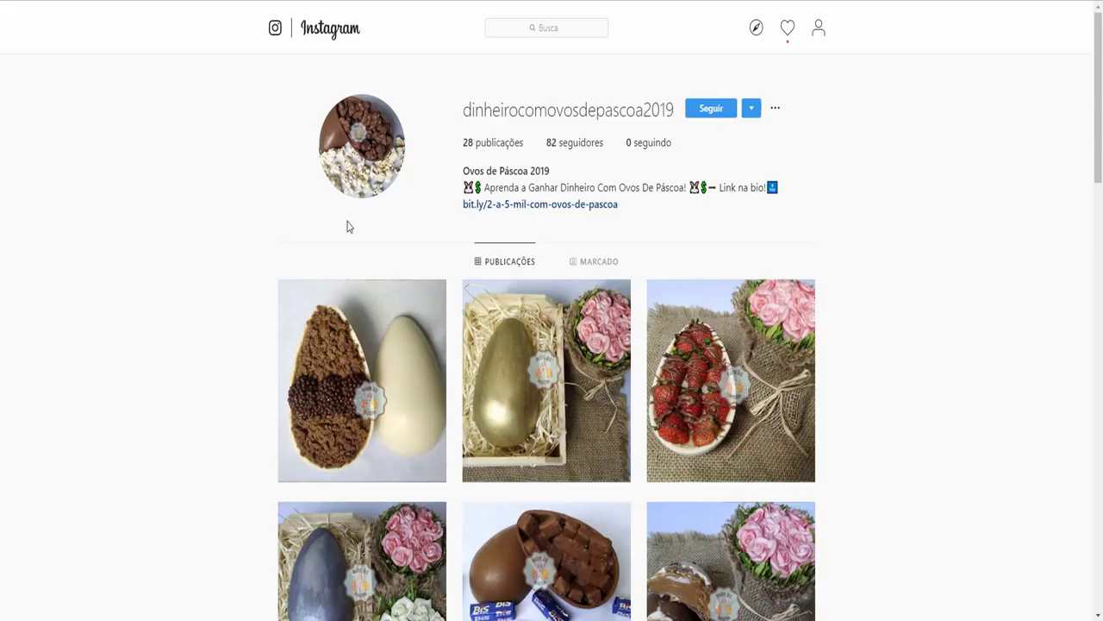
# - On Instagram, look through the photo posts of the dinheirocomovosdepascoa2019 profile
pyautogui.scroll(-10, 887, 163)
pyautogui.scroll(-5, 887, 163)
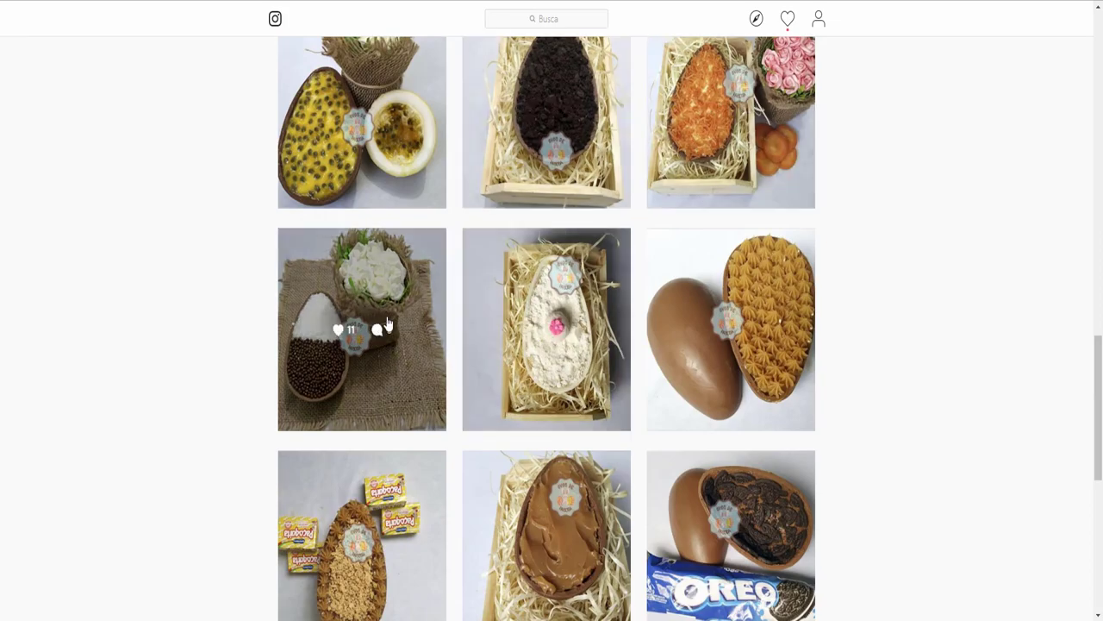
pyautogui.scroll(12, 862, 283)
pyautogui.scroll(-8, 857, 286)
pyautogui.scroll(-6, 854, 292)
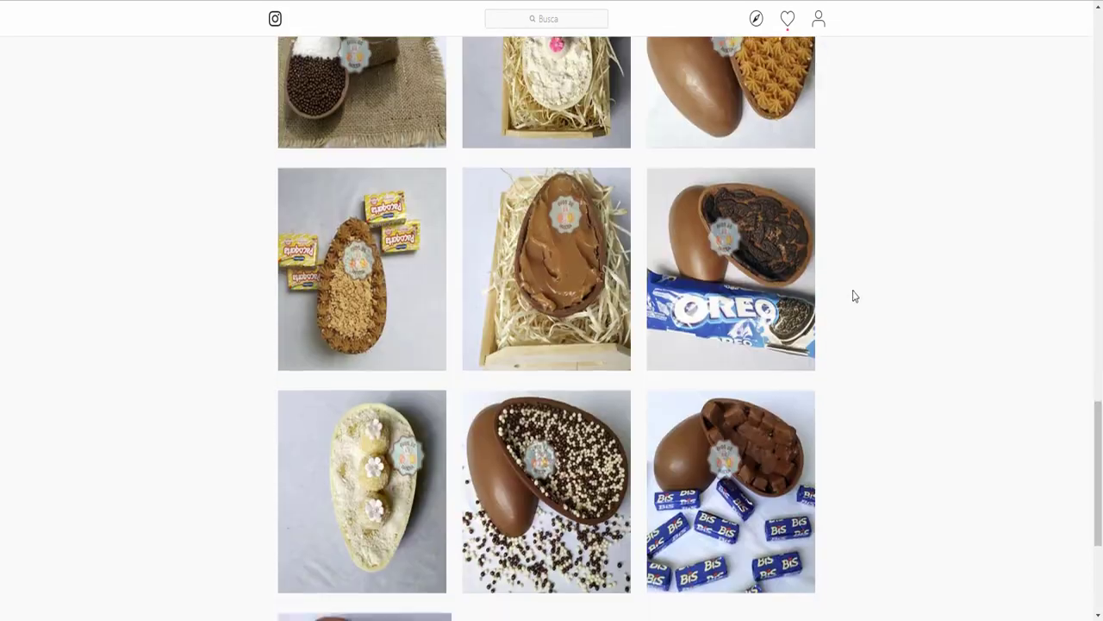
pyautogui.scroll(6, 854, 293)
pyautogui.scroll(3, 854, 294)
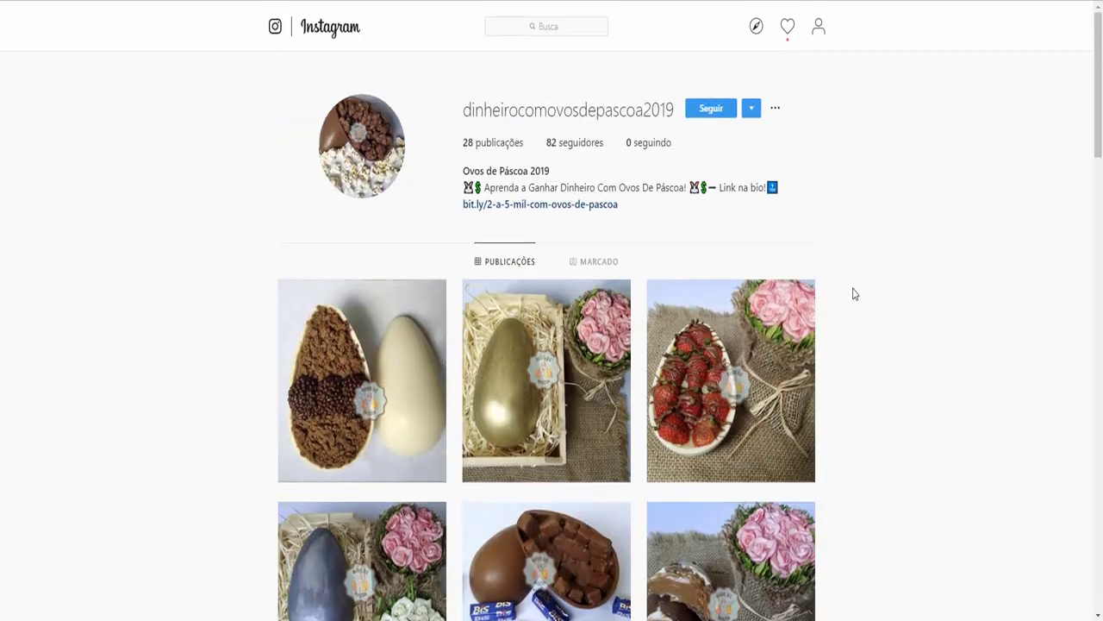
pyautogui.scroll(-3, 827, 256)
pyautogui.scroll(-8, 844, 250)
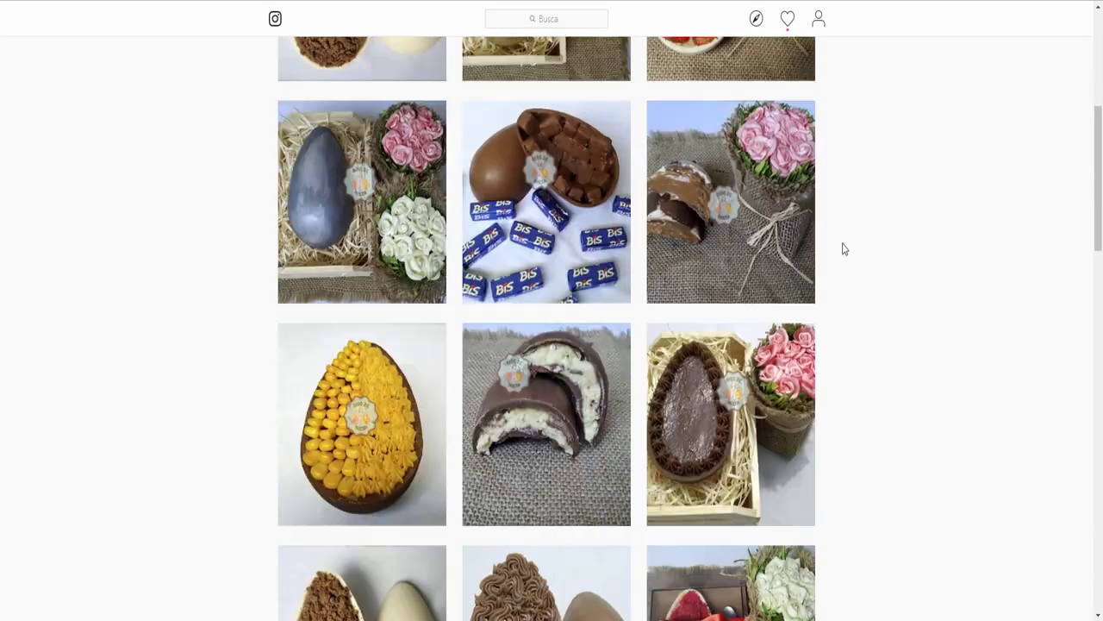
pyautogui.scroll(10, 843, 247)
pyautogui.scroll(3, 843, 247)
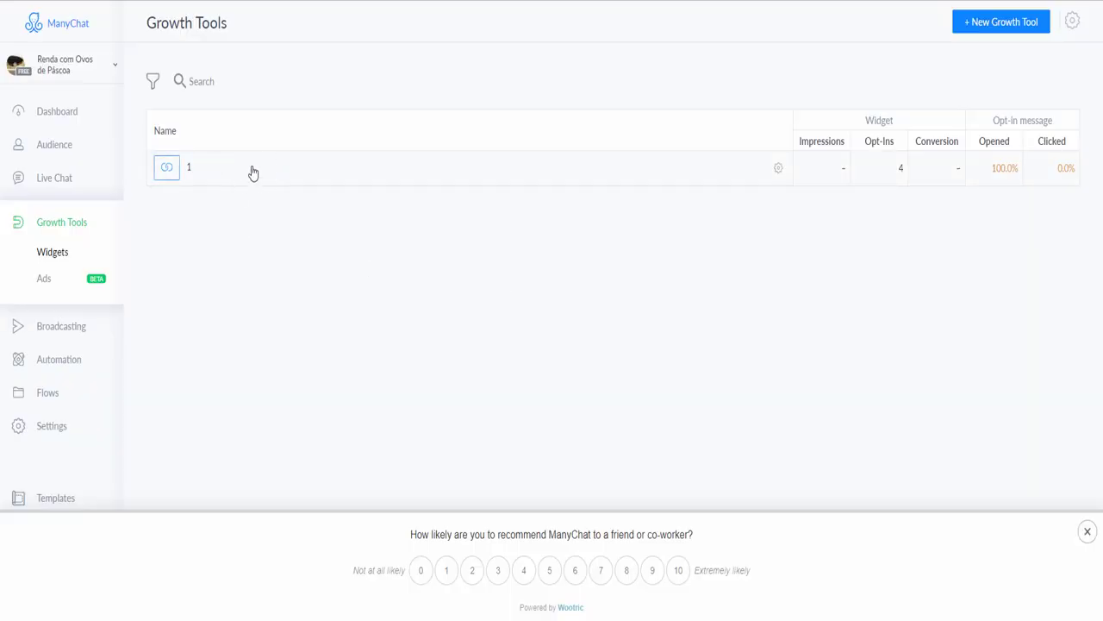
# - Open growth tool 1 in ManyChat and read the page's automated Messenger conversation from its first message
pyautogui.click(253, 173)
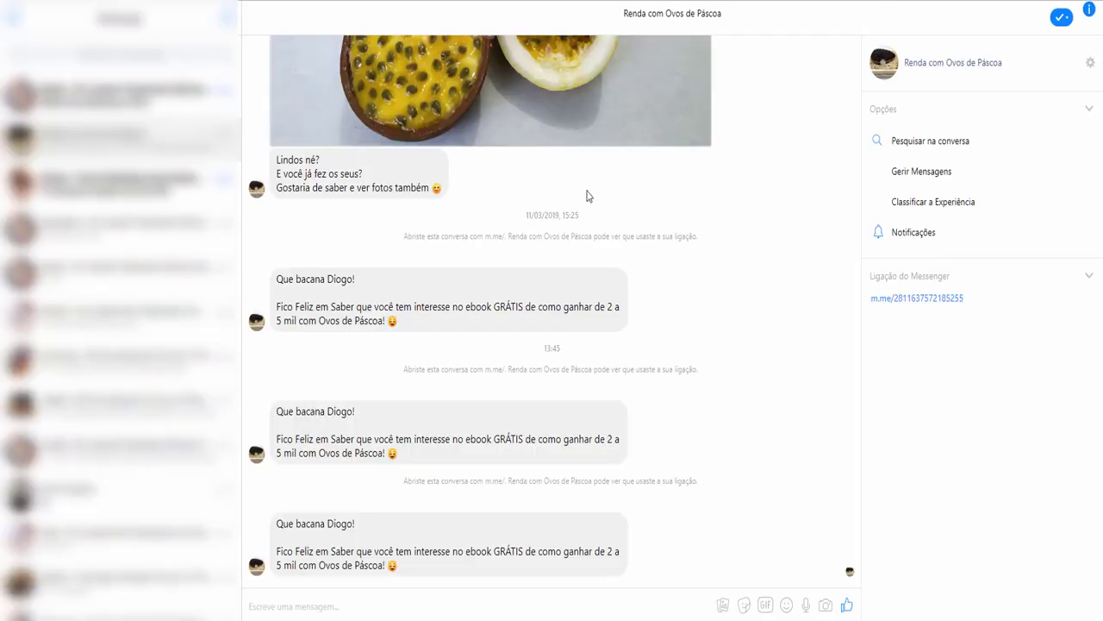
pyautogui.scroll(15, 310, 185)
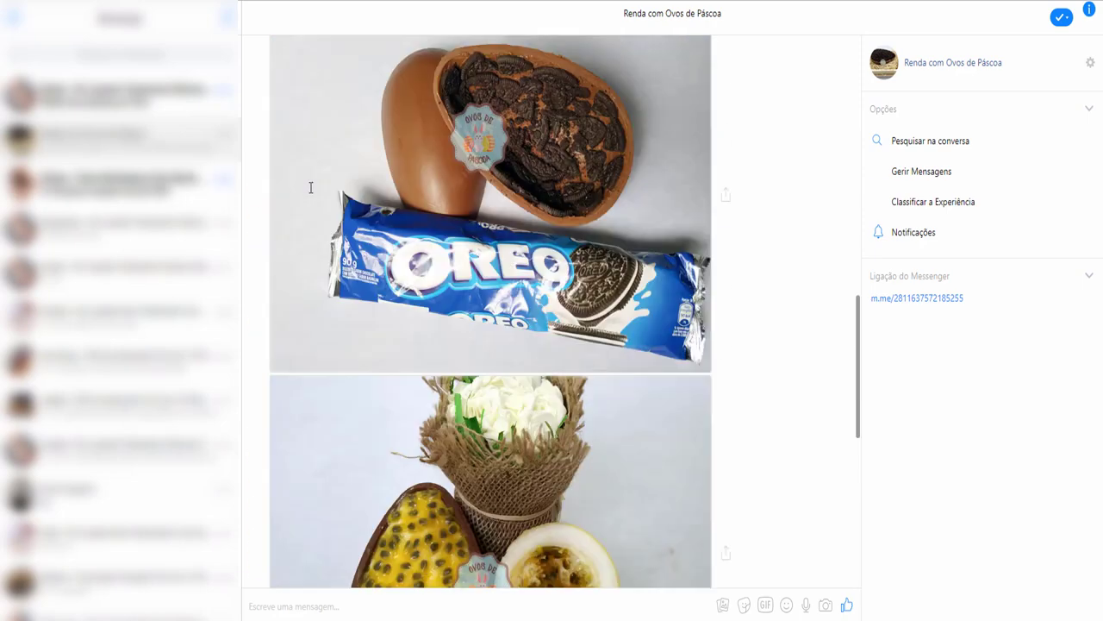
pyautogui.scroll(5, 312, 193)
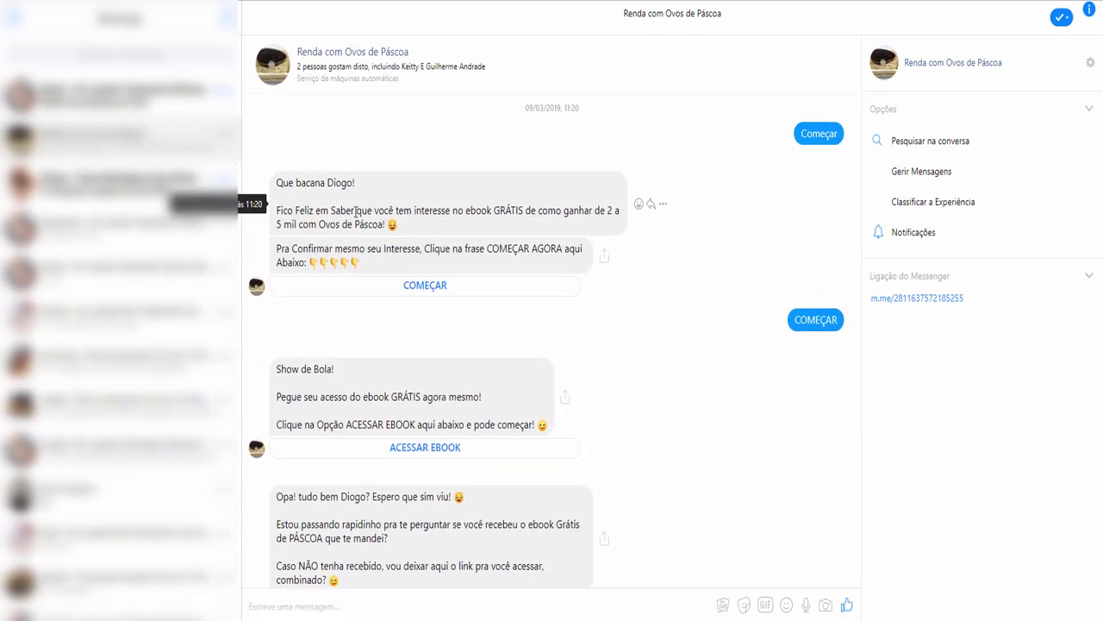
pyautogui.moveTo(328, 183); pyautogui.dragTo(351, 181)
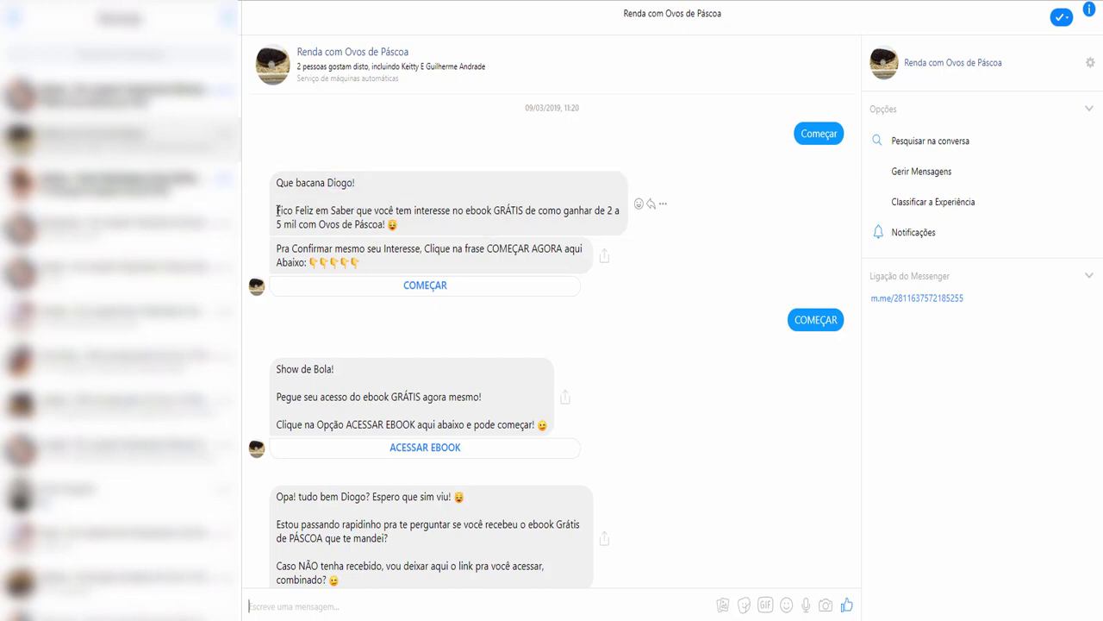
pyautogui.moveTo(277, 210); pyautogui.dragTo(409, 224)
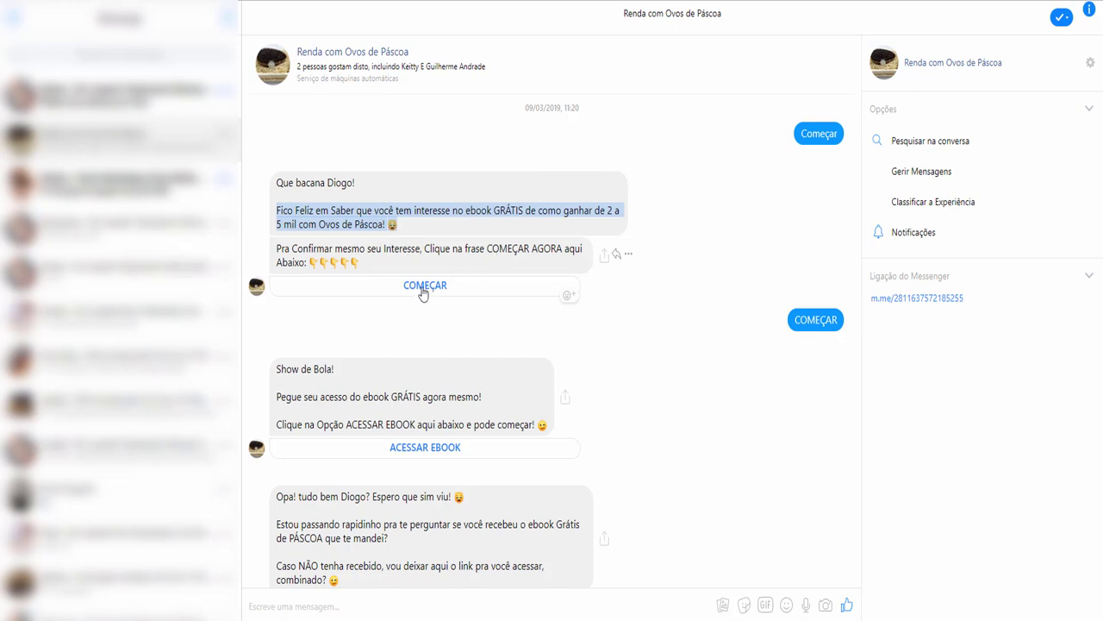
pyautogui.moveTo(341, 368); pyautogui.dragTo(297, 369)
pyautogui.click(295, 379)
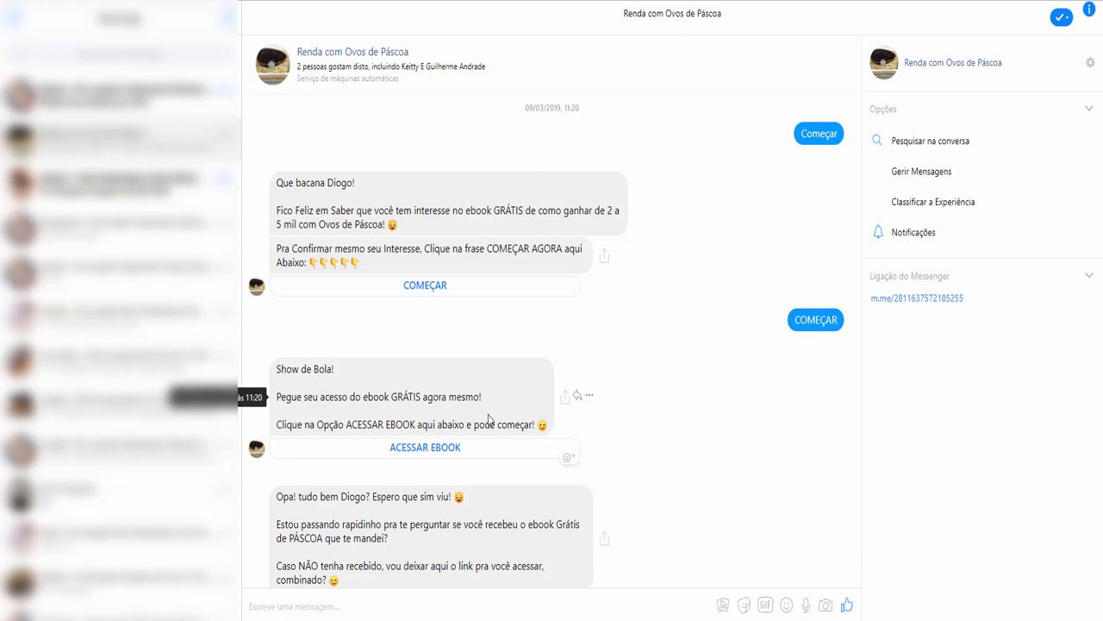
pyautogui.scroll(-3, 552, 318)
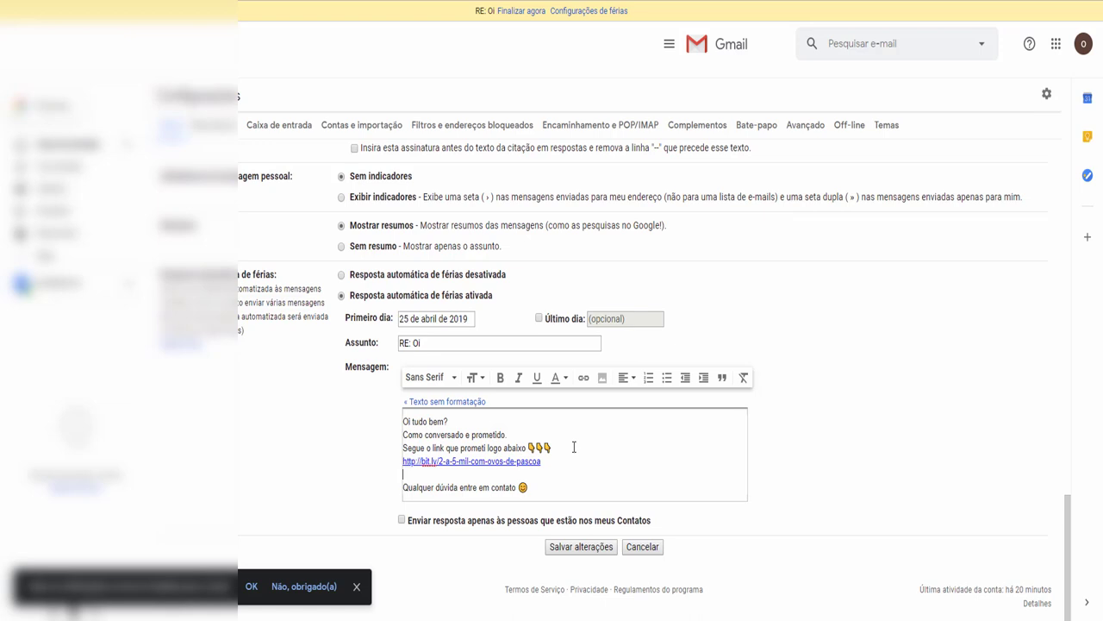
# - Back in Gmail, review the bit.ly link placed in the auto-reply message
pyautogui.moveTo(554, 457); pyautogui.dragTo(396, 462)
pyautogui.click(521, 445)
pyautogui.moveTo(566, 458); pyautogui.dragTo(402, 461)
pyautogui.click(847, 411)
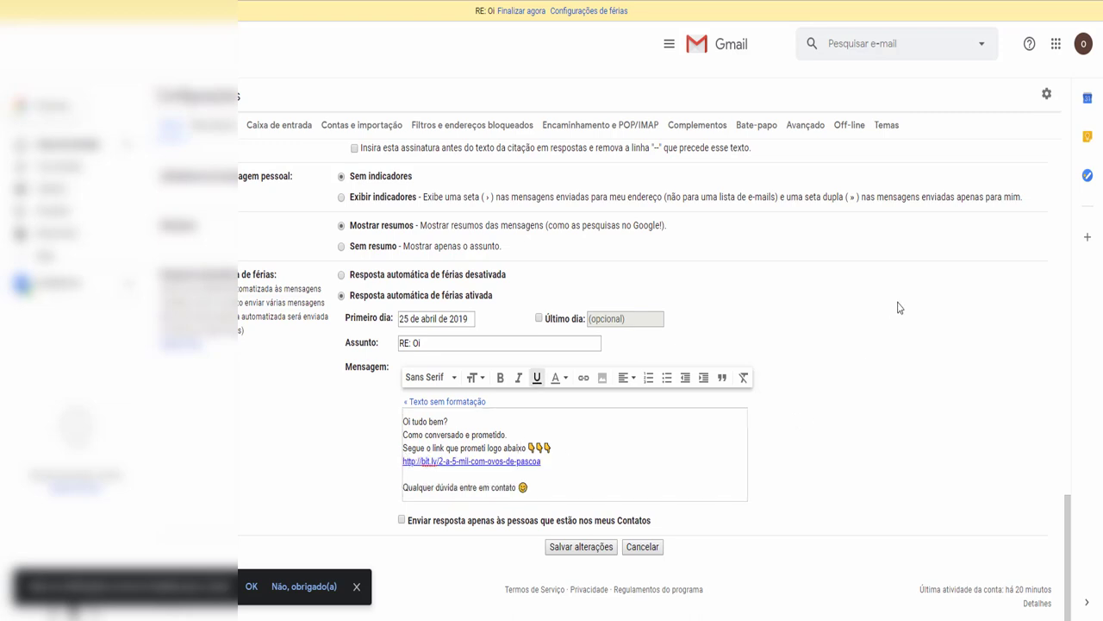